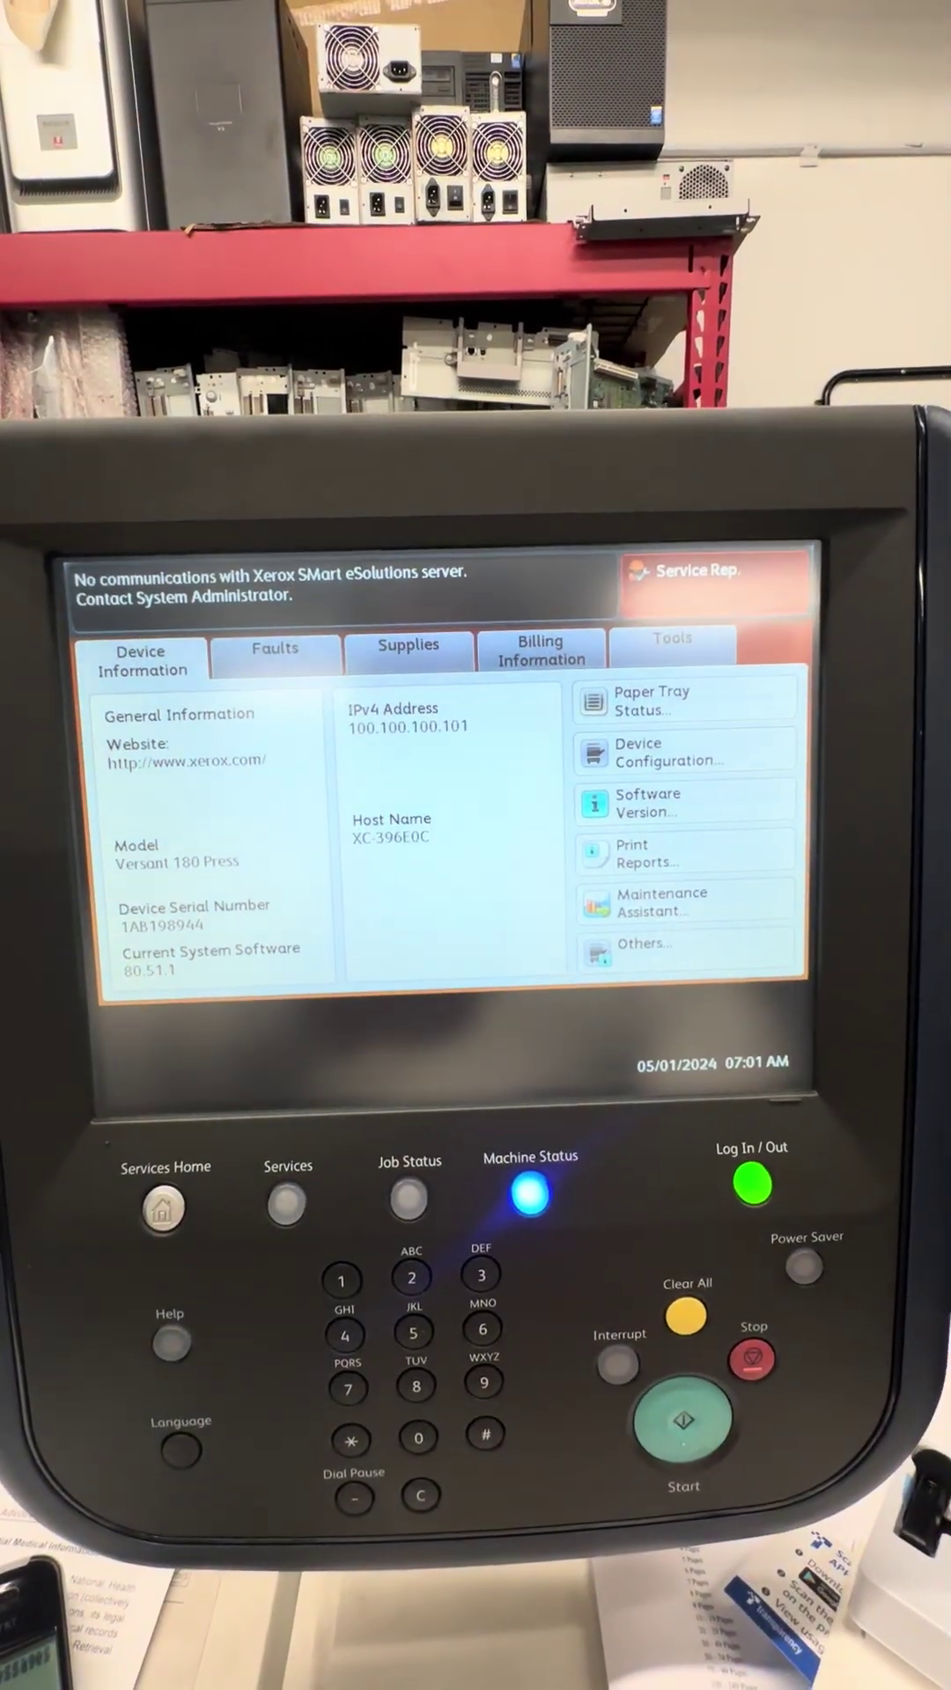
Go to Tools > Authentication / Security Settings and choose System Administrator's Login ID
click(672, 638)
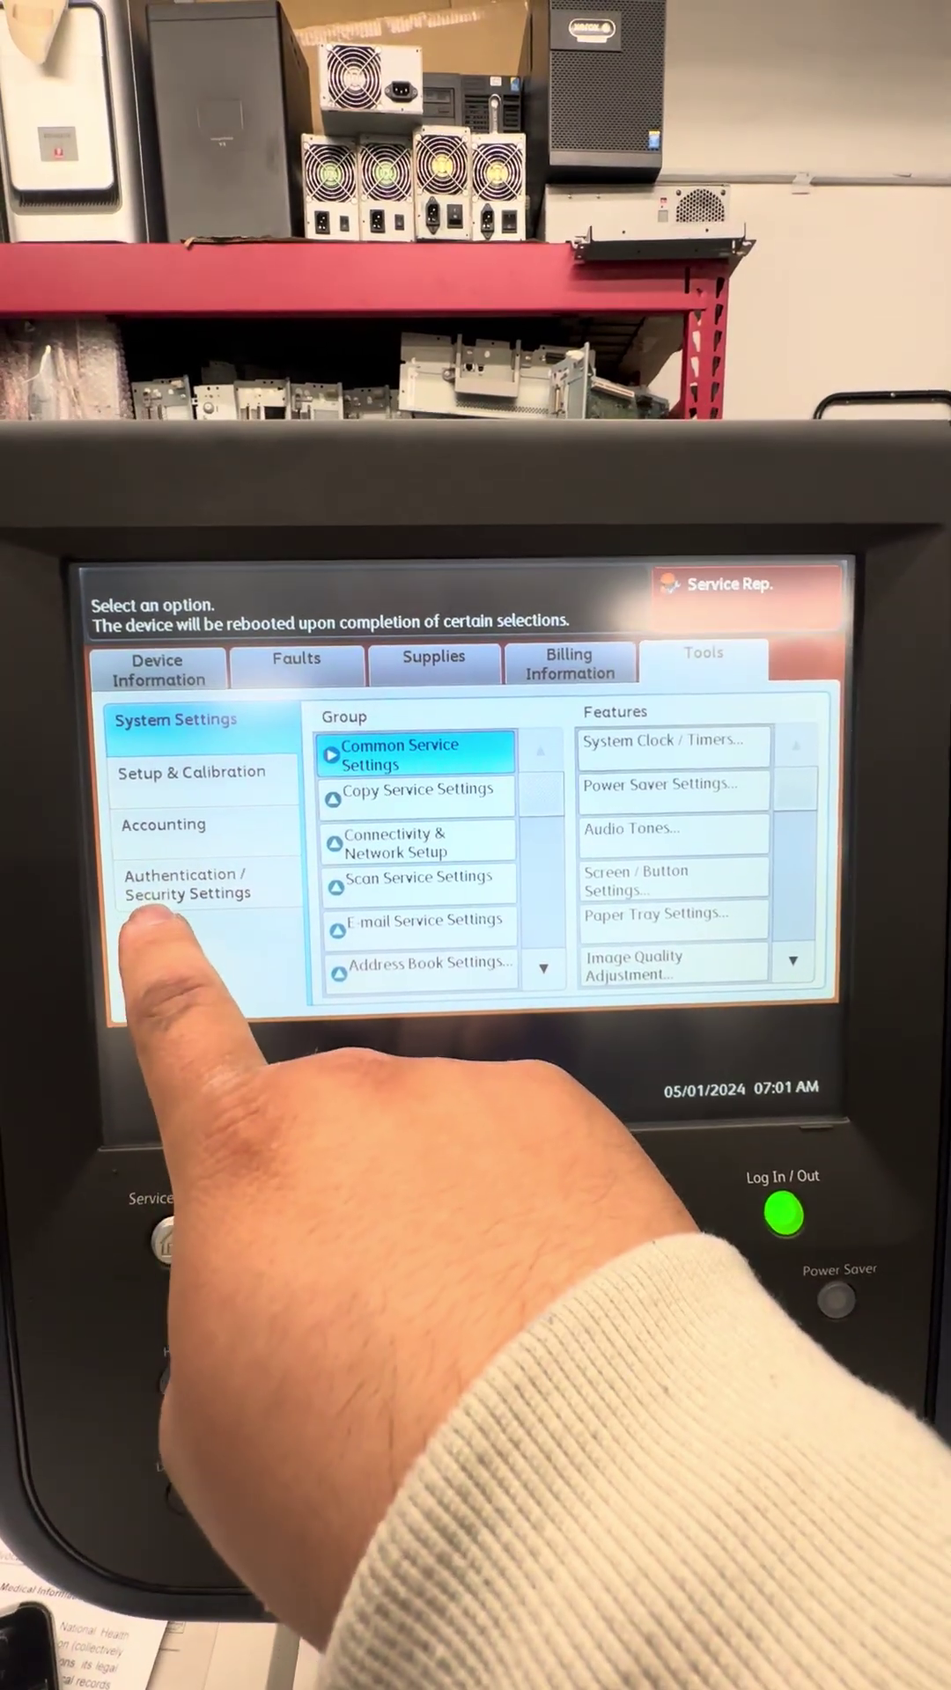
click(173, 882)
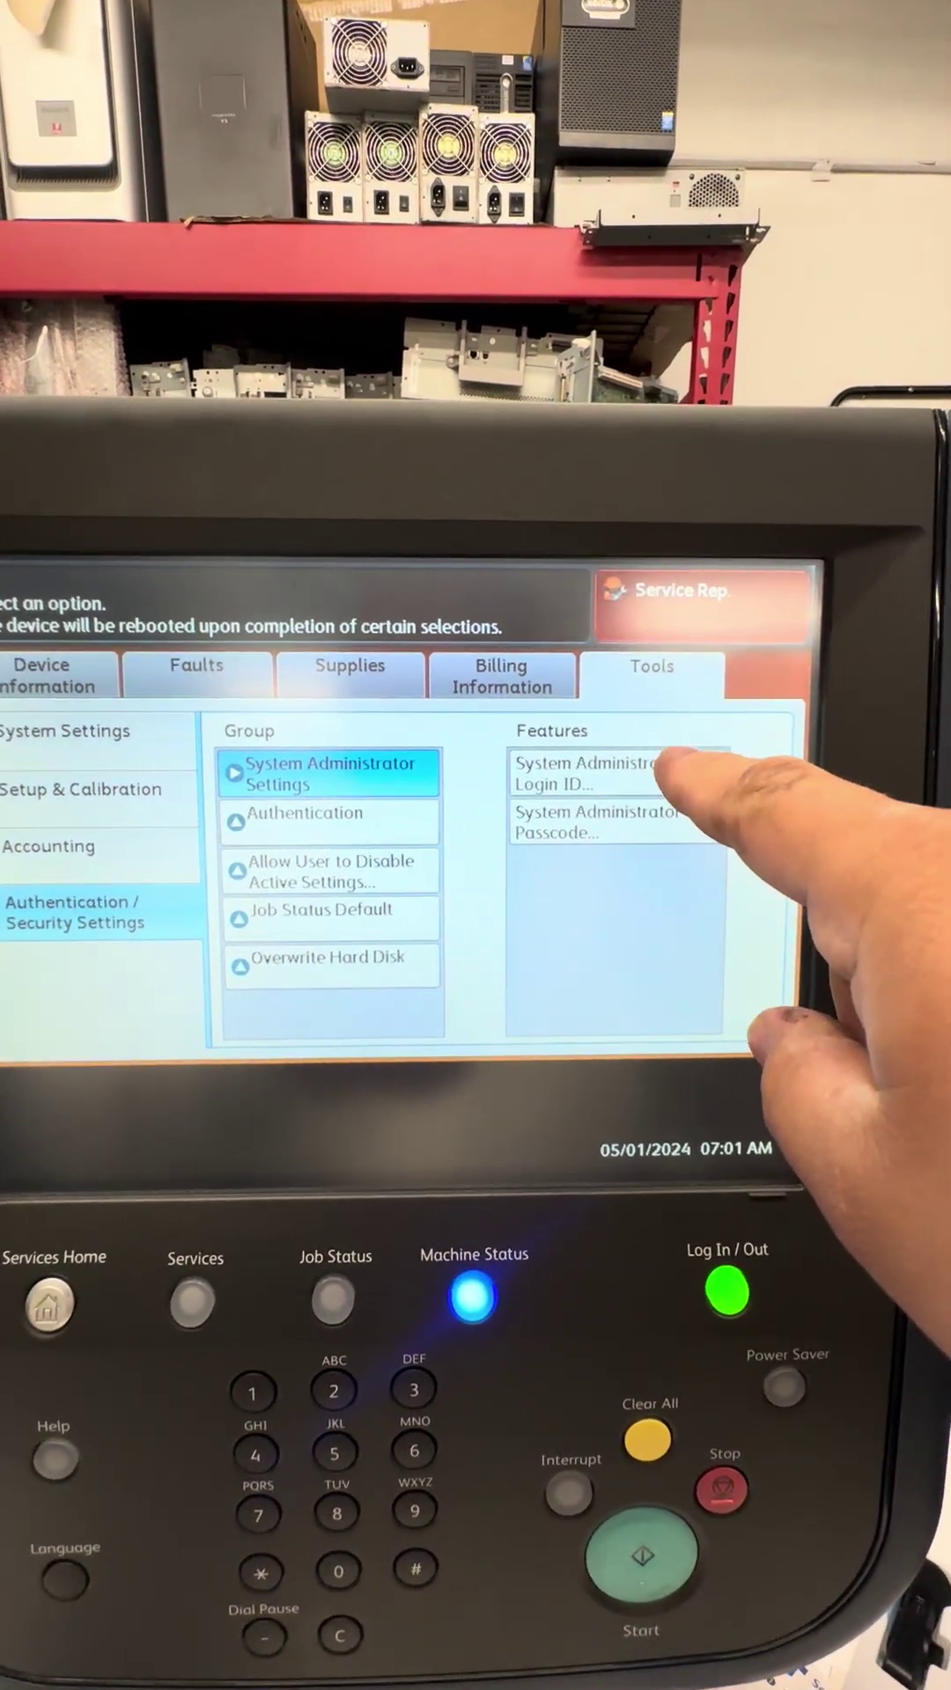
click(693, 766)
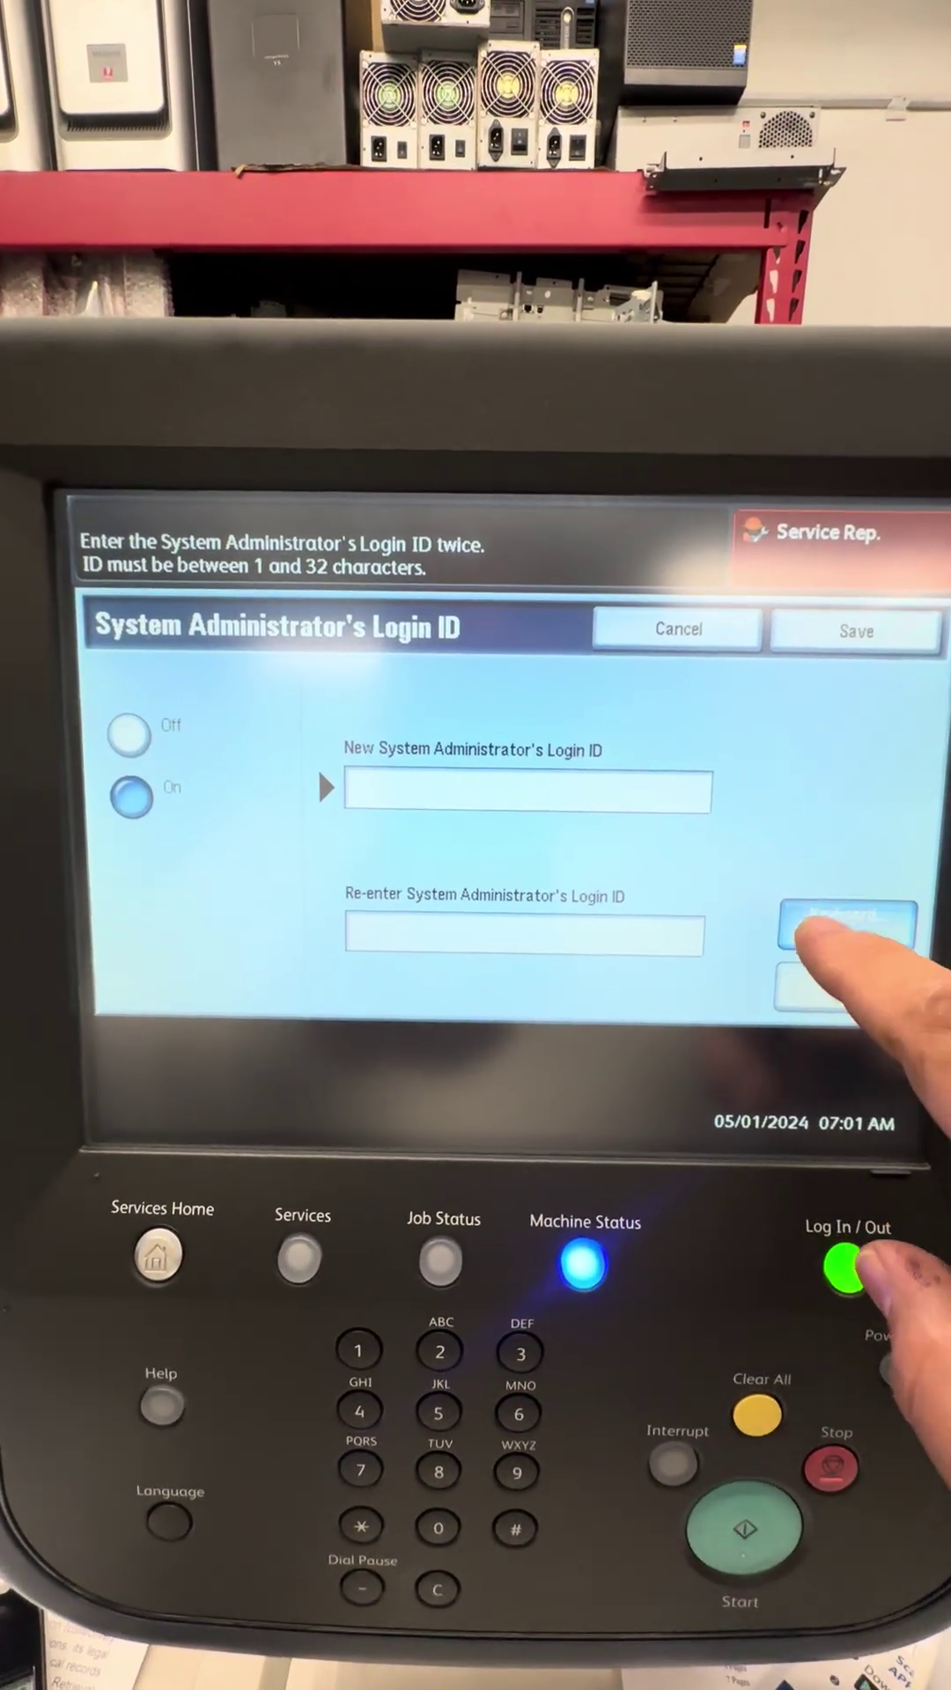
Enter a new five-character login ID with the keyboard and close the Login ID screen
click(849, 914)
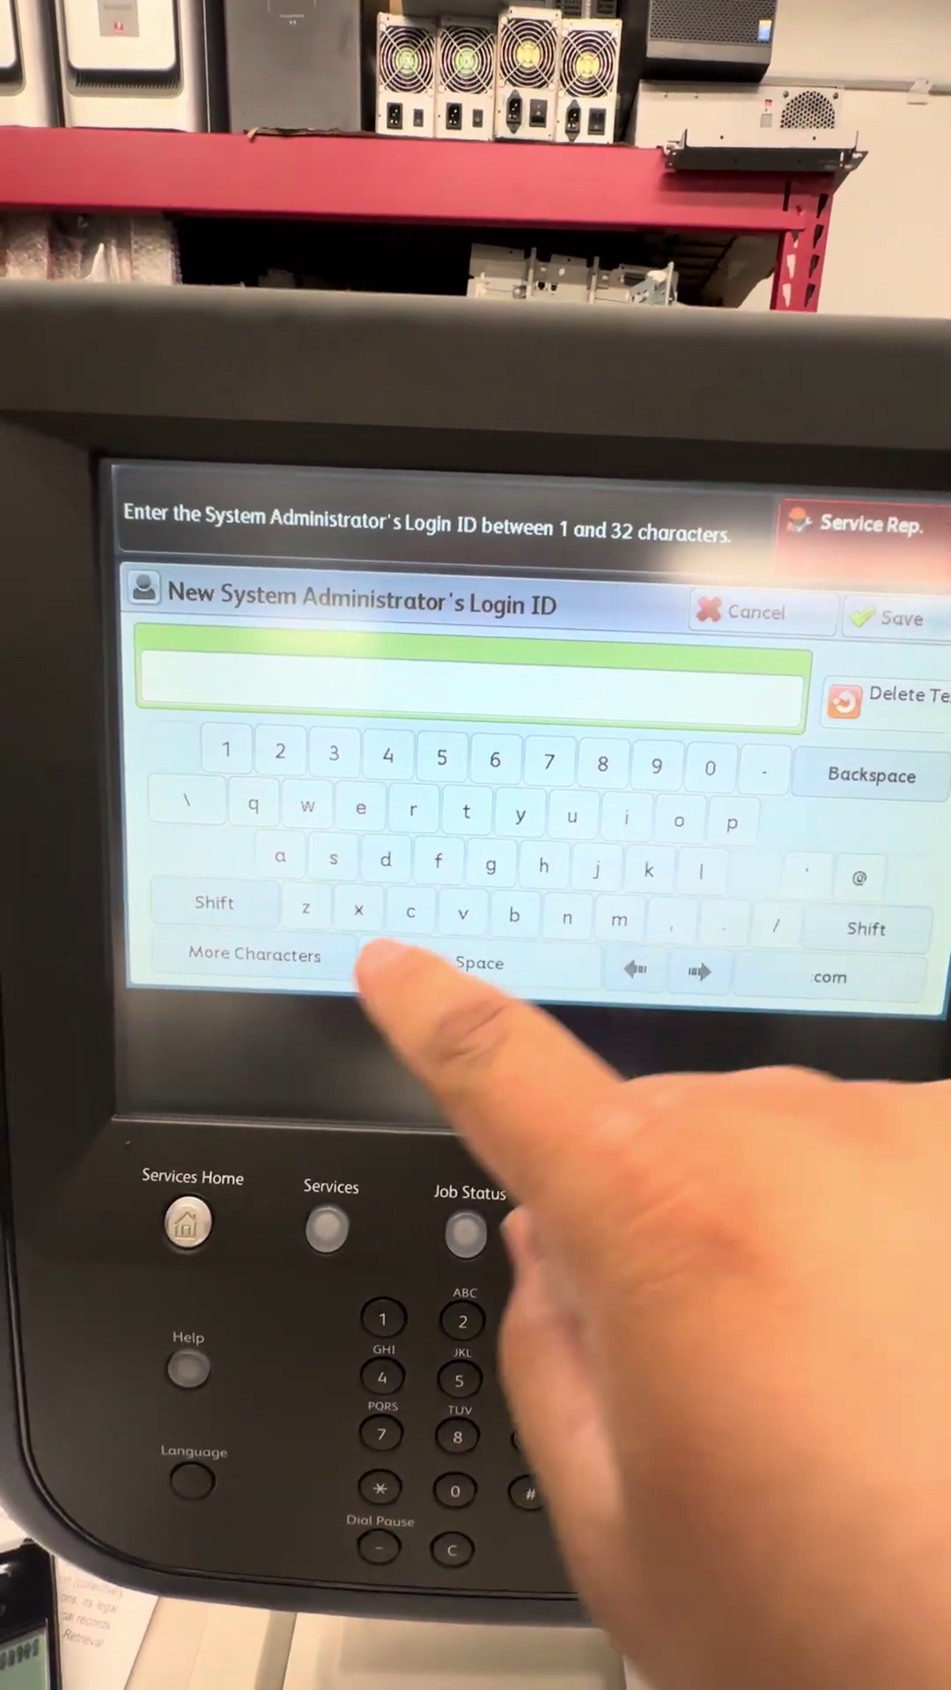
text(admin)
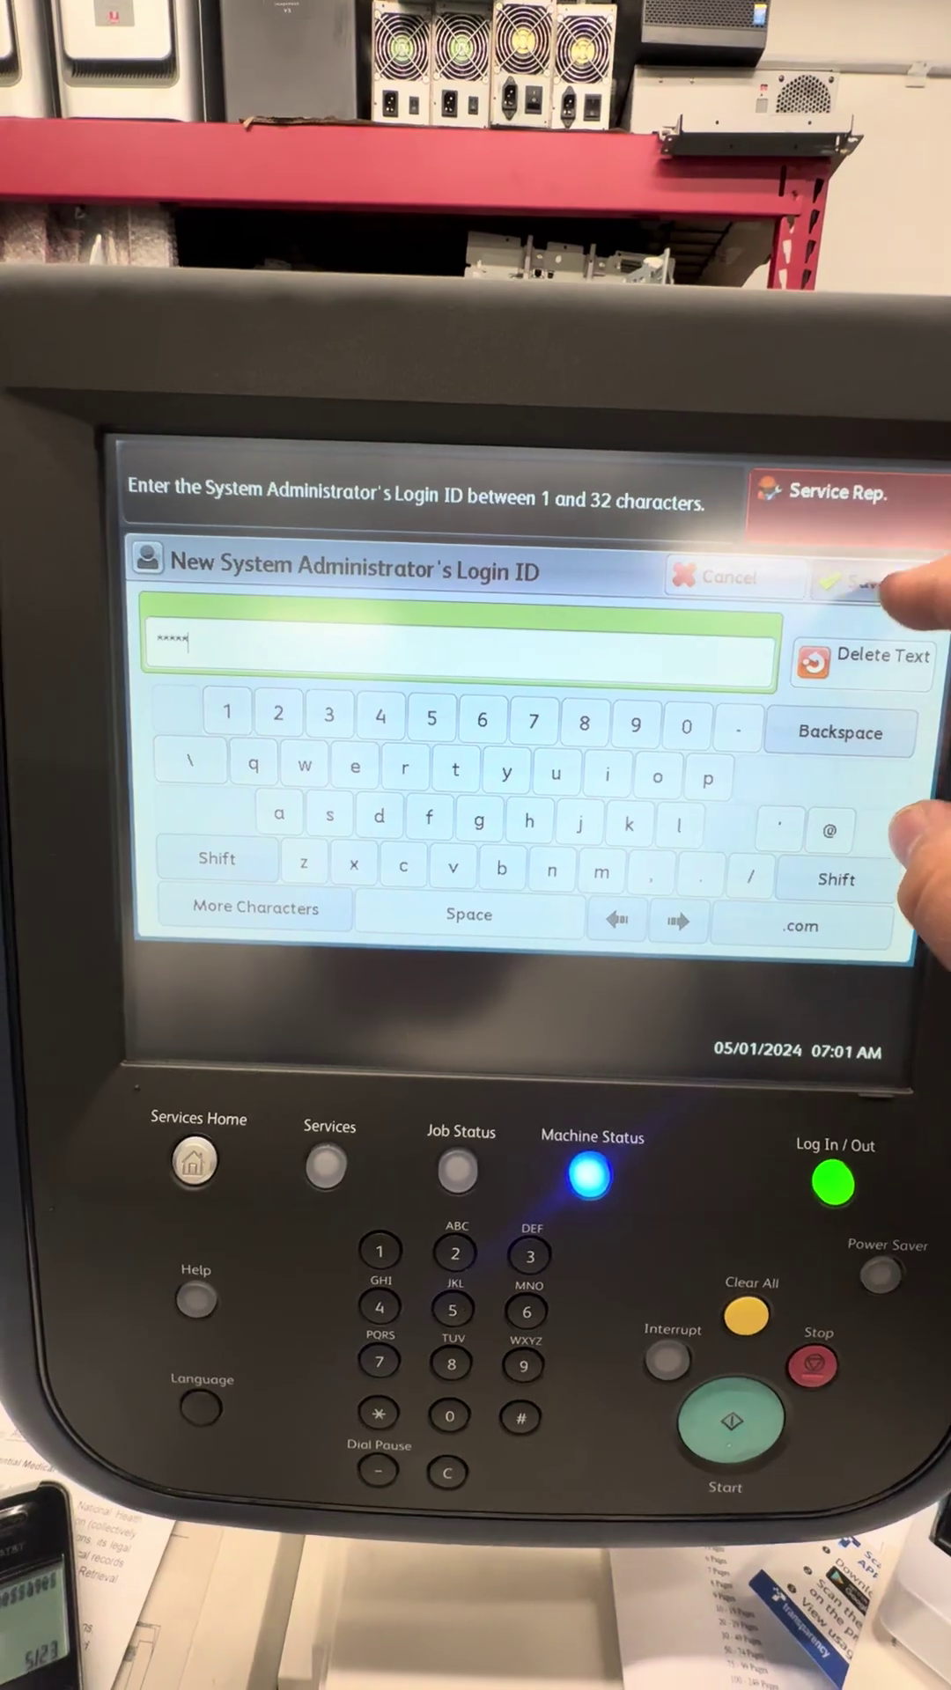
click(859, 581)
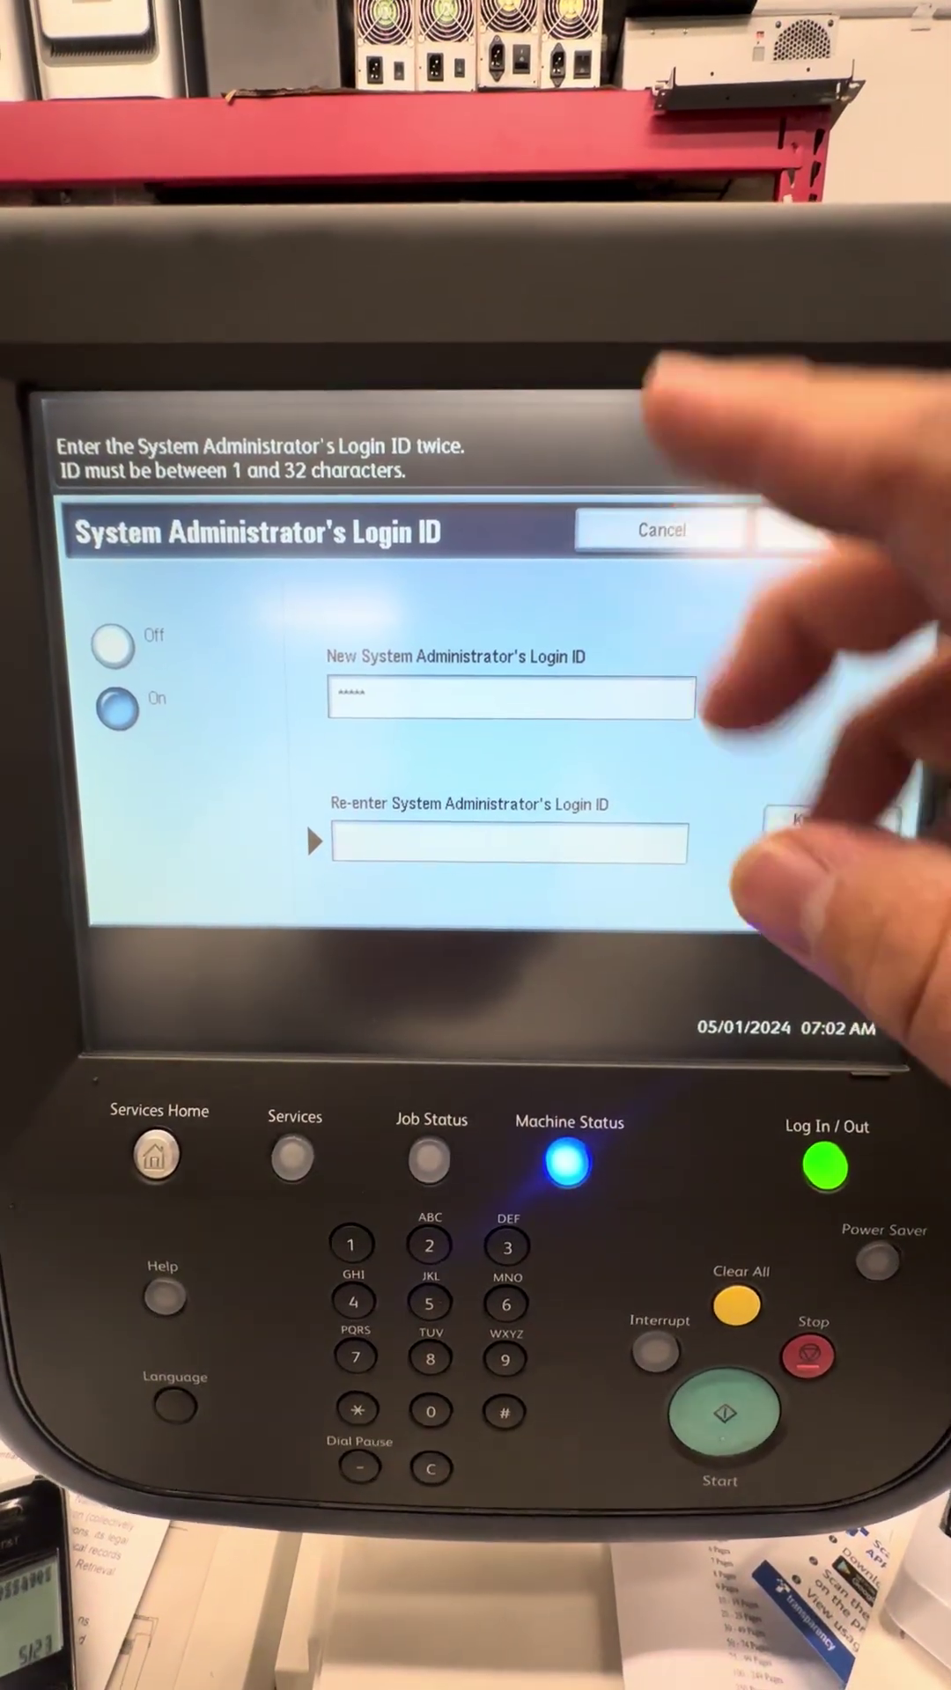
click(700, 530)
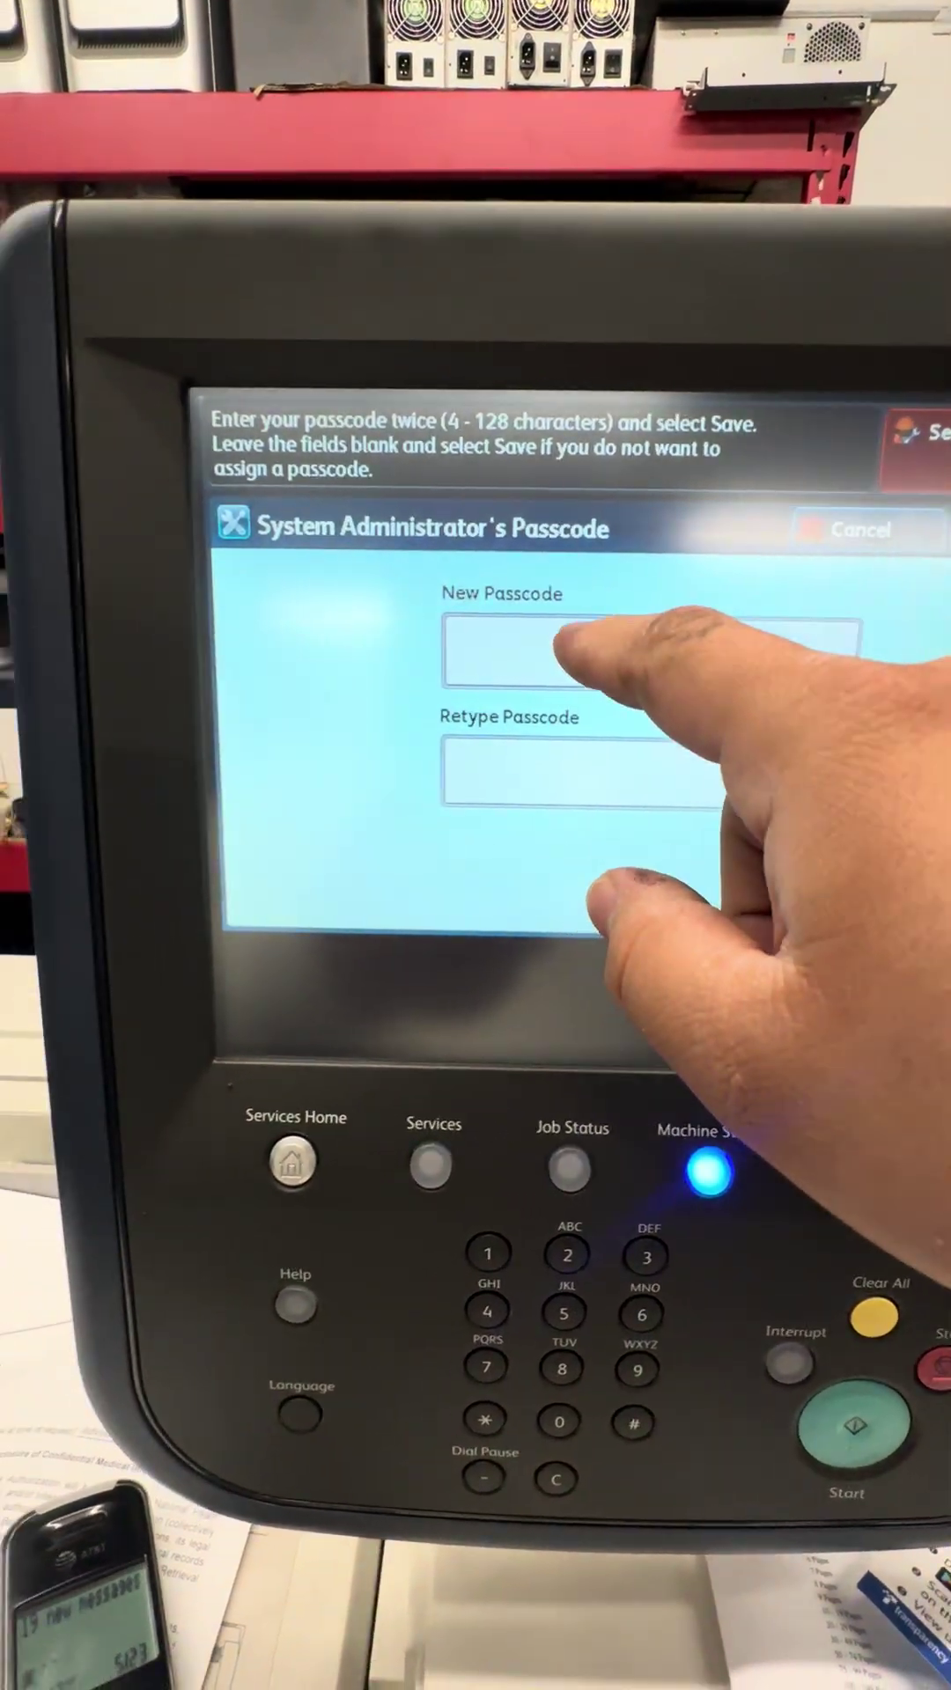
Set and retype a new four-character passcode, then back out to the security settings menu
click(594, 654)
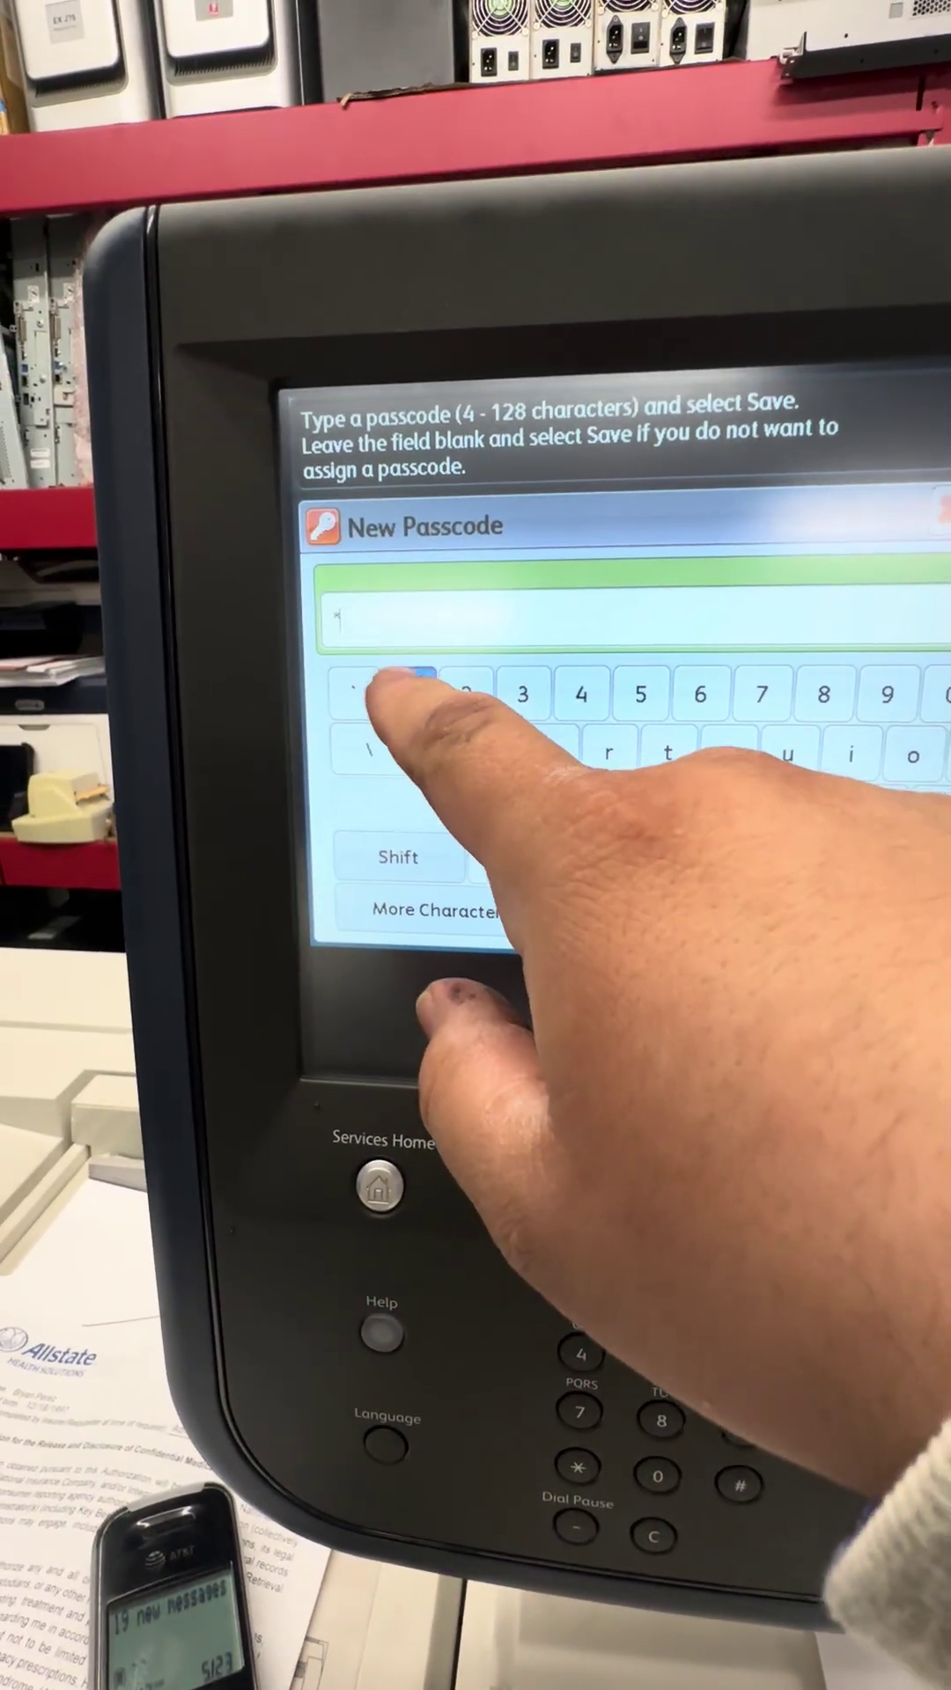
text(111)
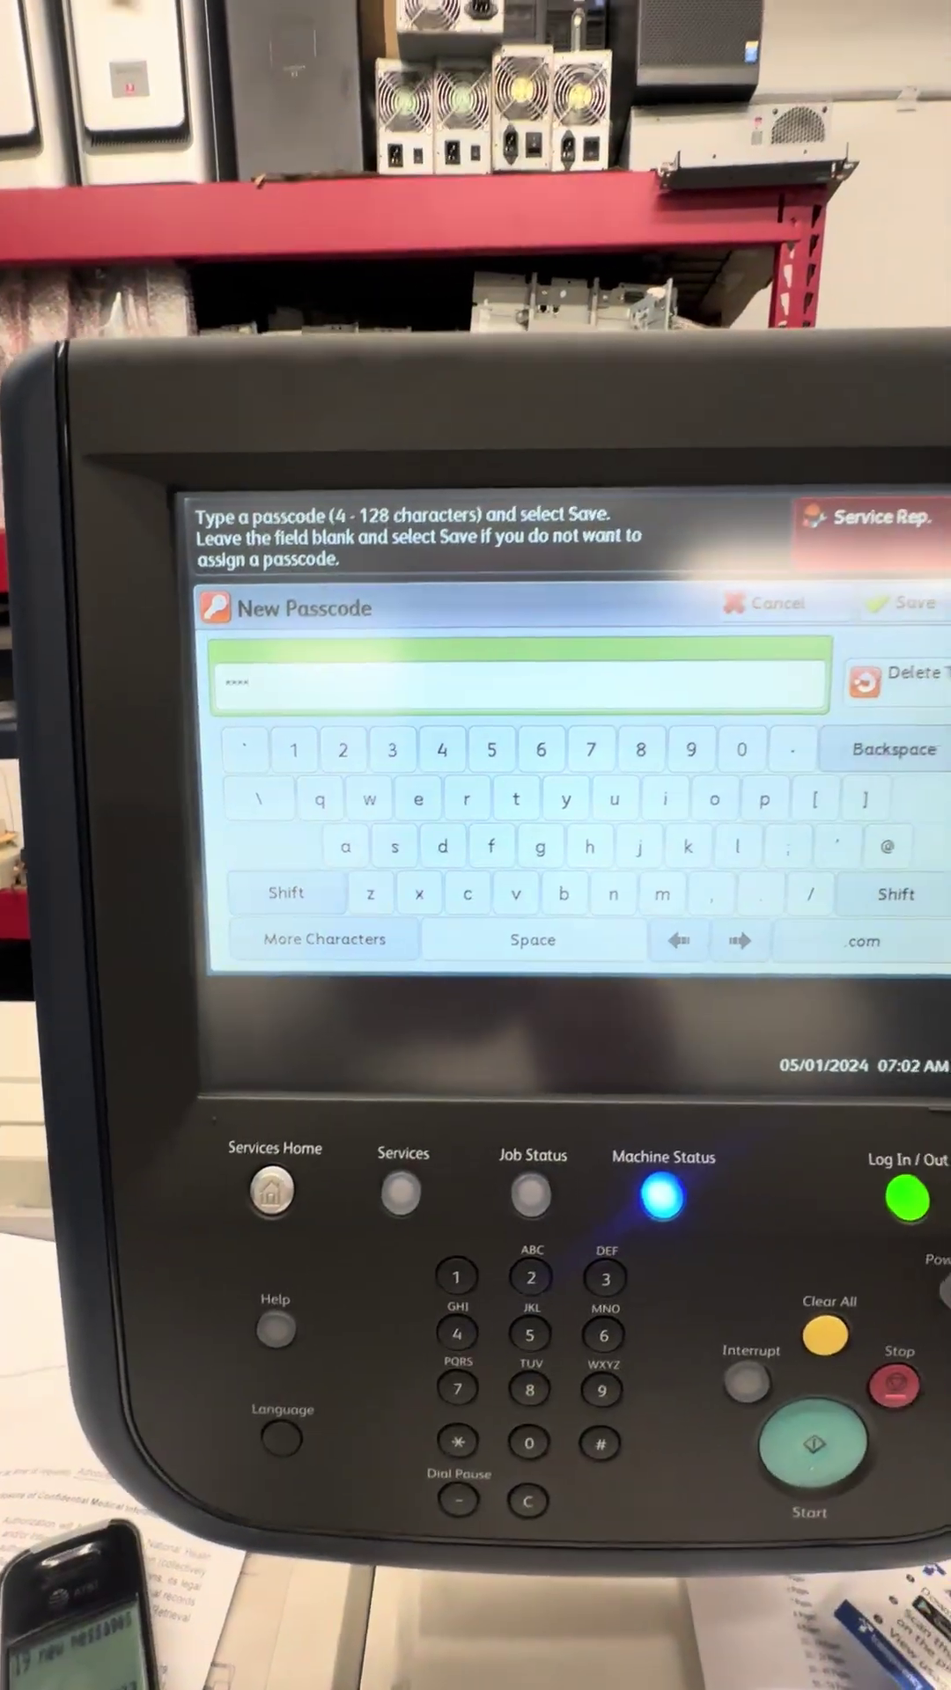
click(912, 602)
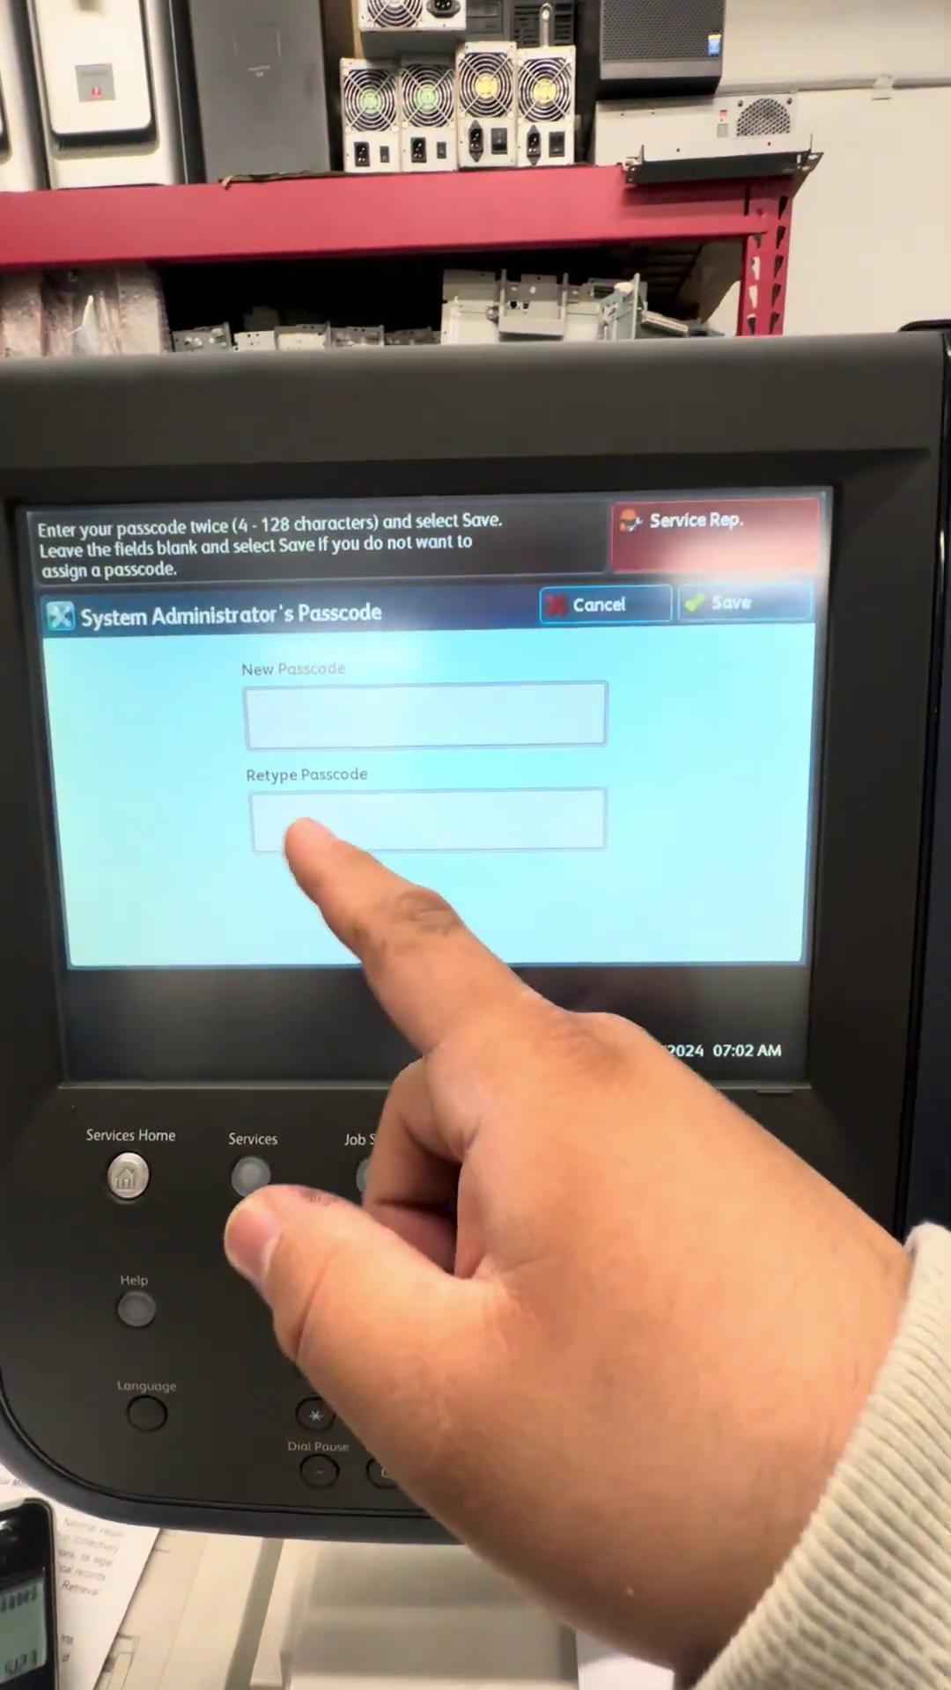
click(303, 819)
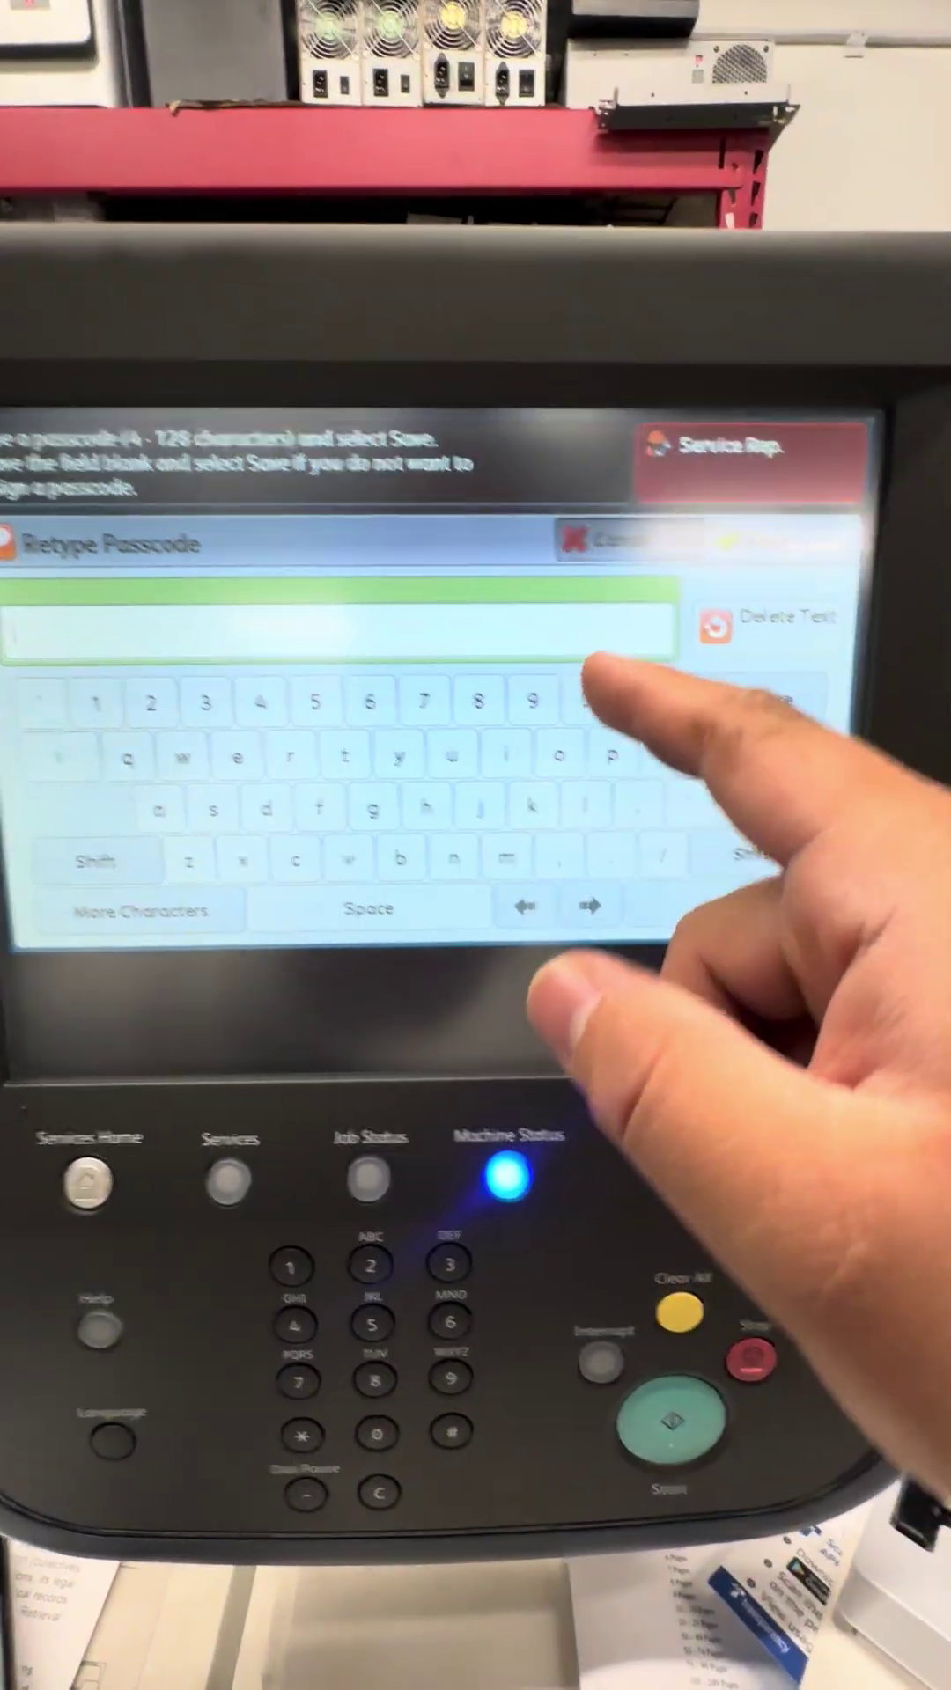
click(620, 541)
click(515, 588)
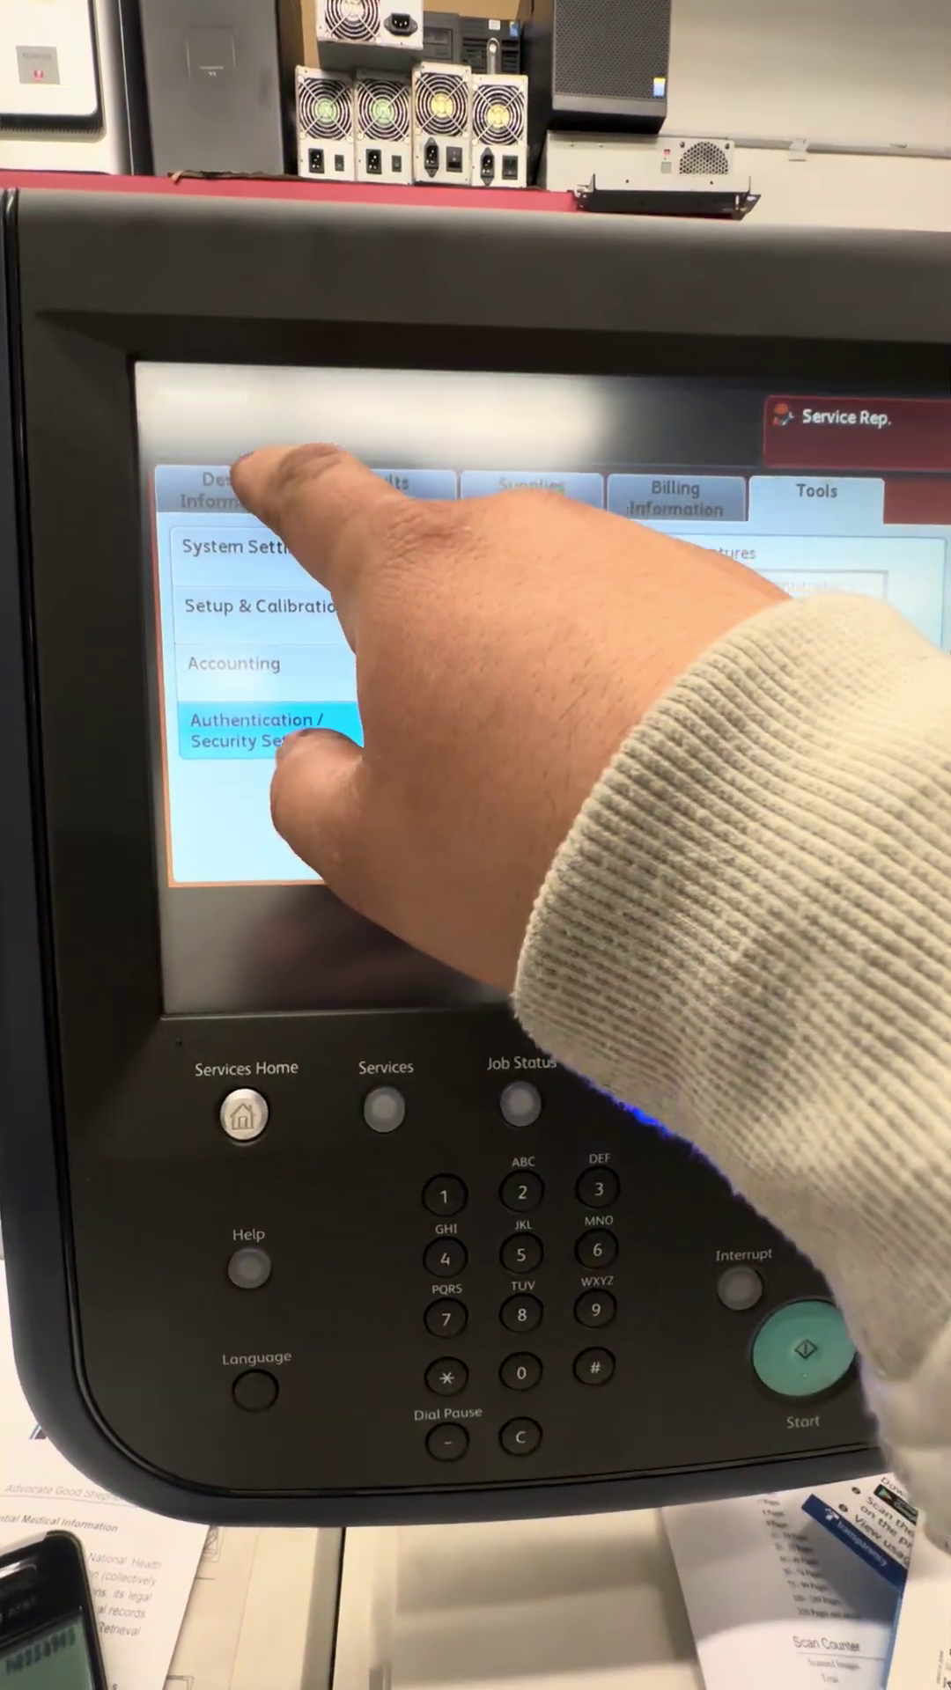
Leave Service Rep mode and go to Services Home with the Copy and E-mail tiles
click(183, 1095)
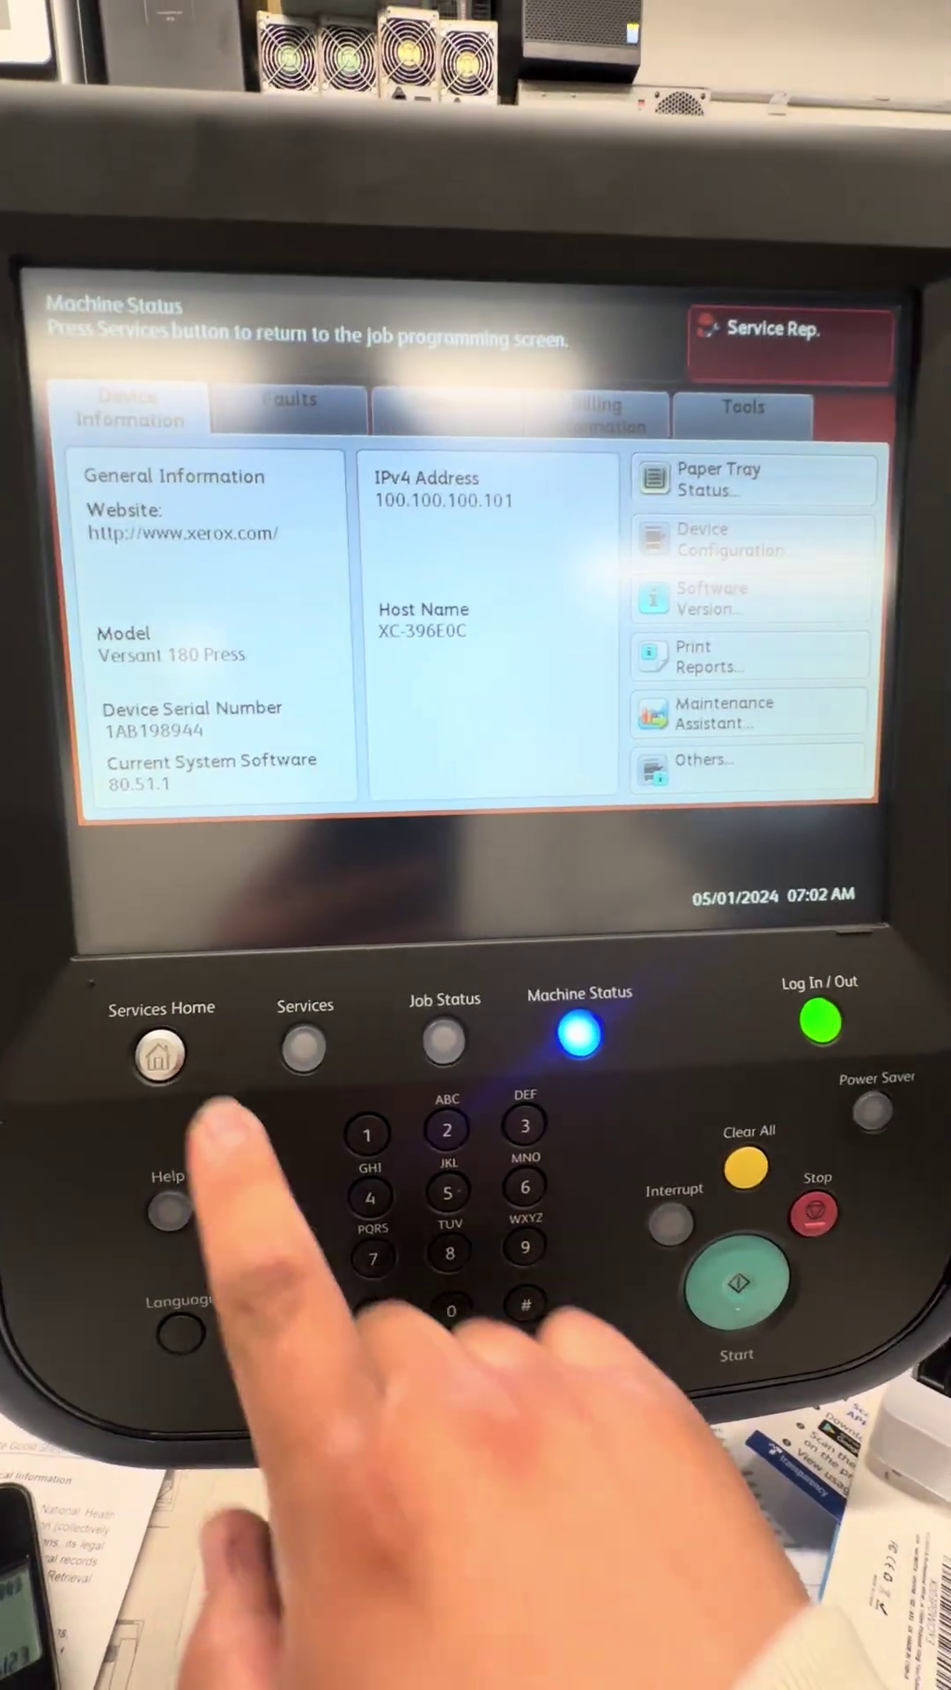
click(162, 1054)
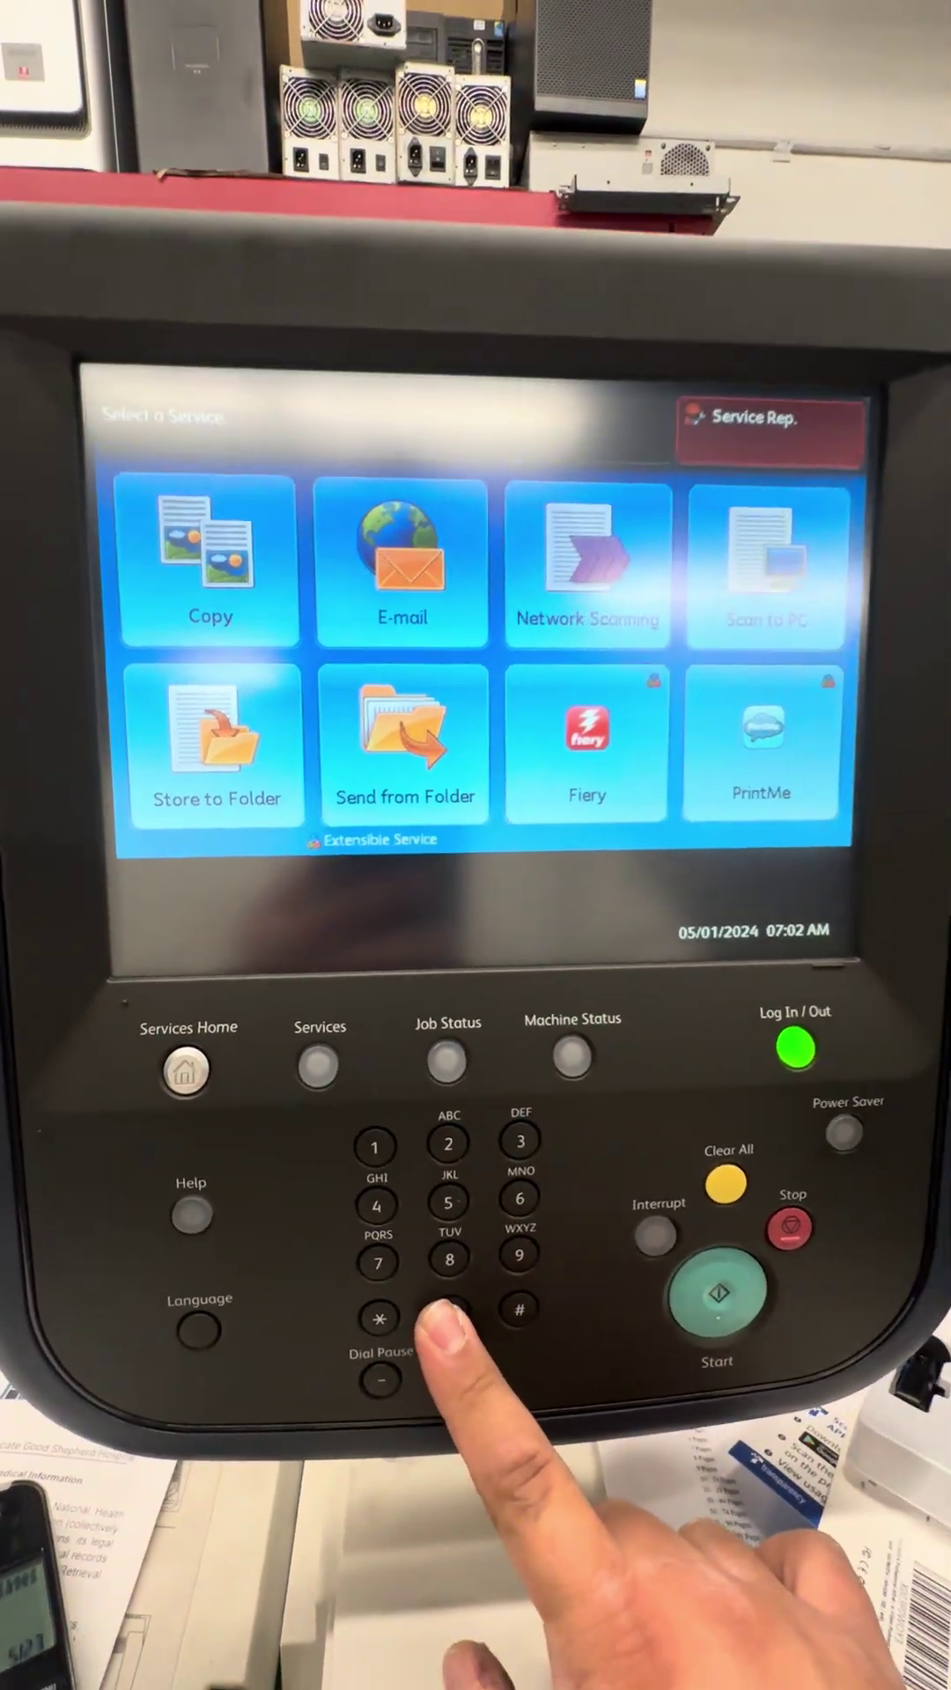